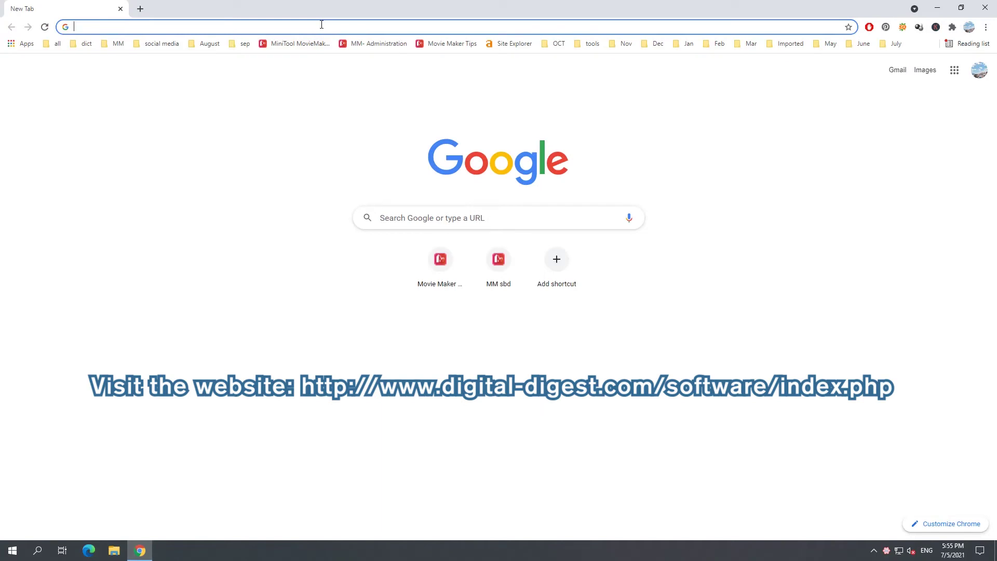
text(http://www.digital-digest.com/index.php)
- Load digital-digest.com and start downloading K-Lite_Codec_Pack_1630_Mega.exe
key(Return)
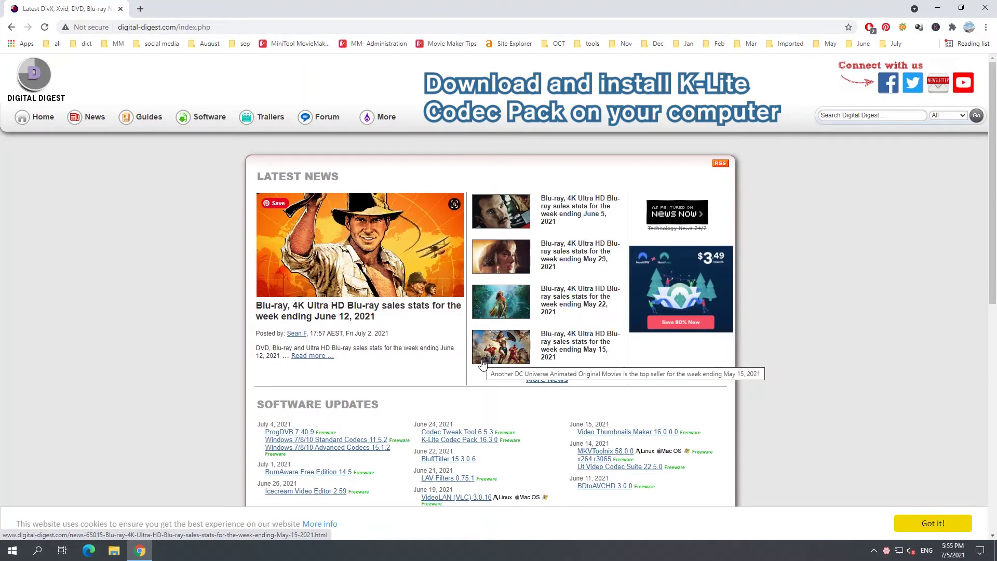
scroll(482, 365, down, 1)
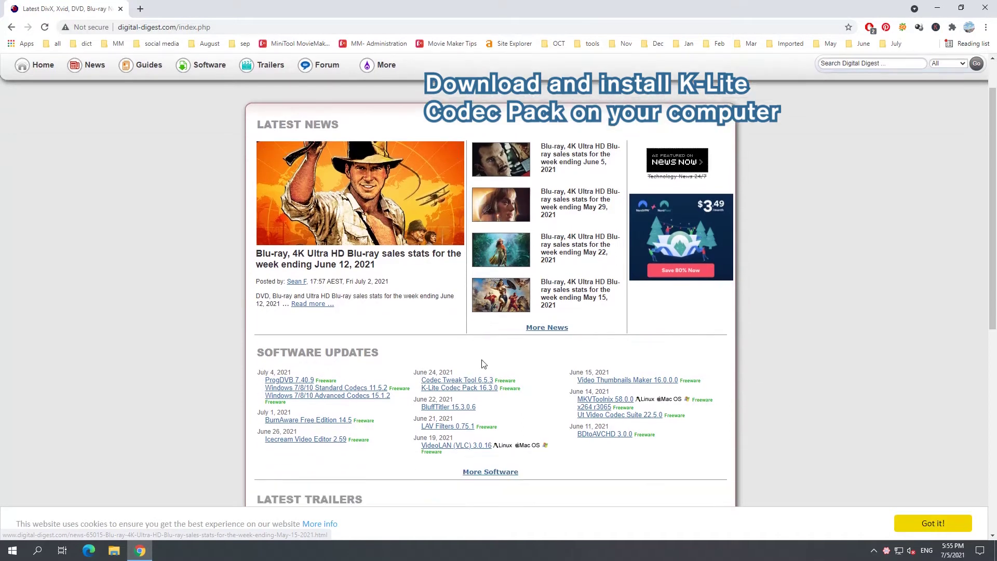
click(474, 388)
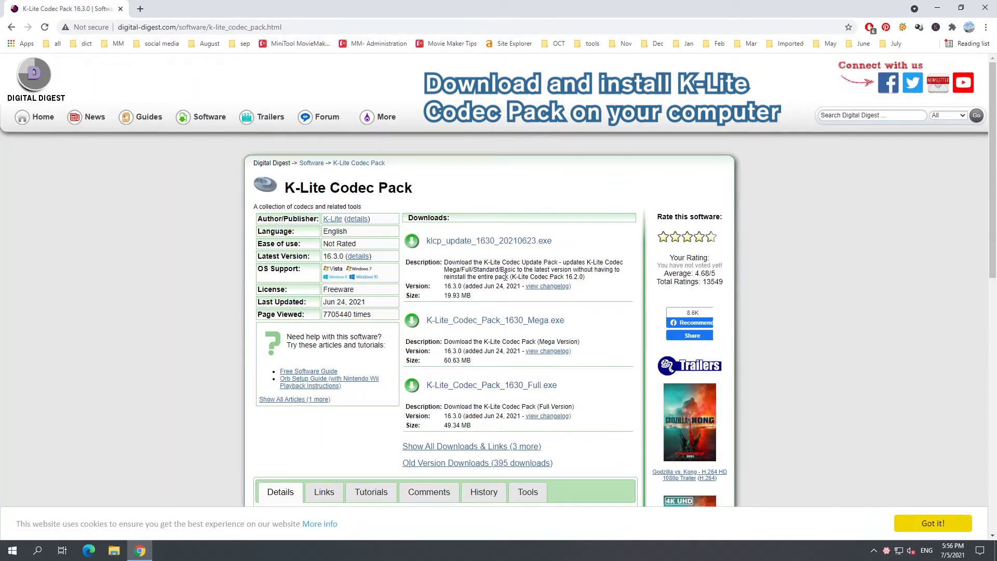
click(534, 325)
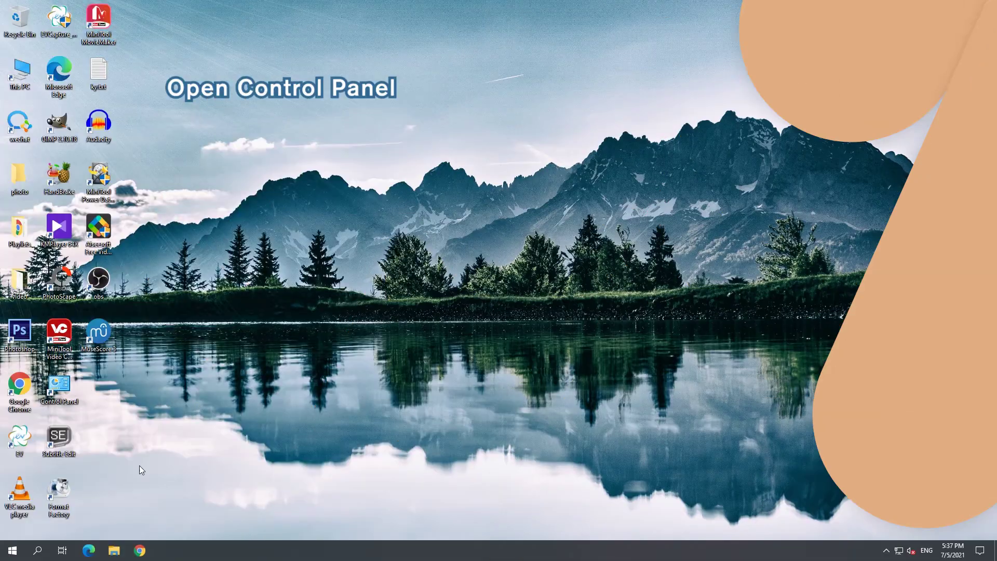
- Reach the full troubleshooter list under Control Panel's Troubleshooting page
click(37, 551)
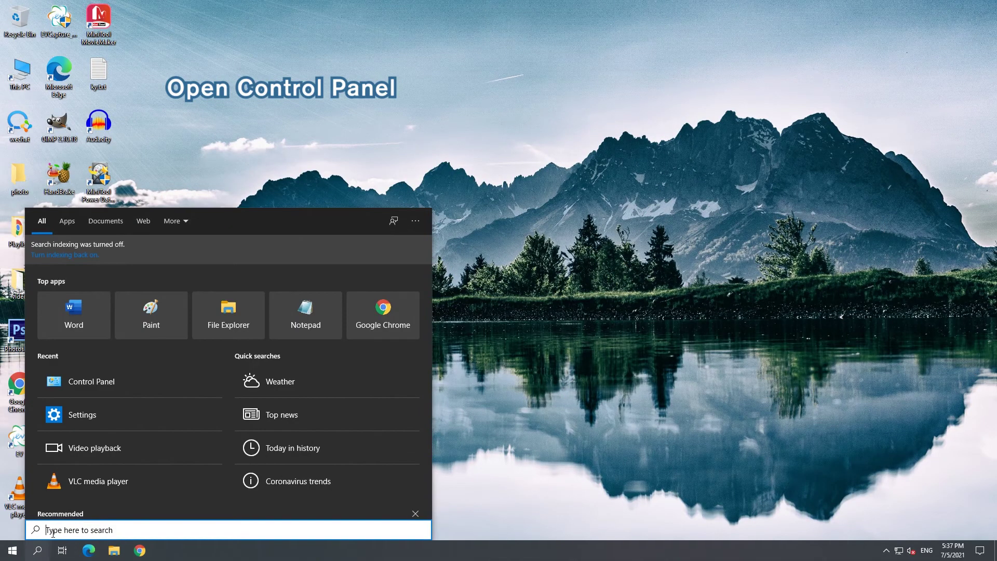
text(contr)
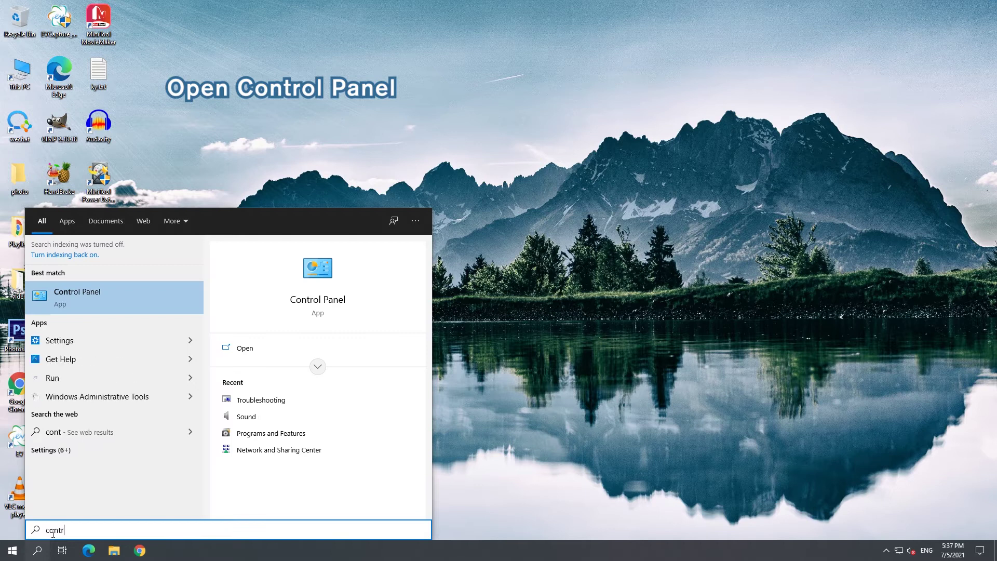
text(ol panel)
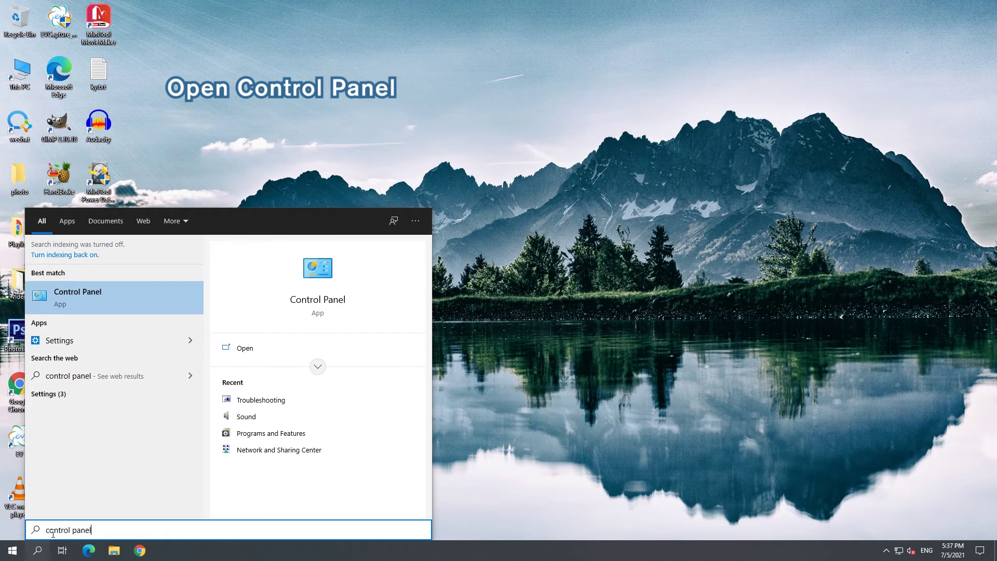
click(230, 349)
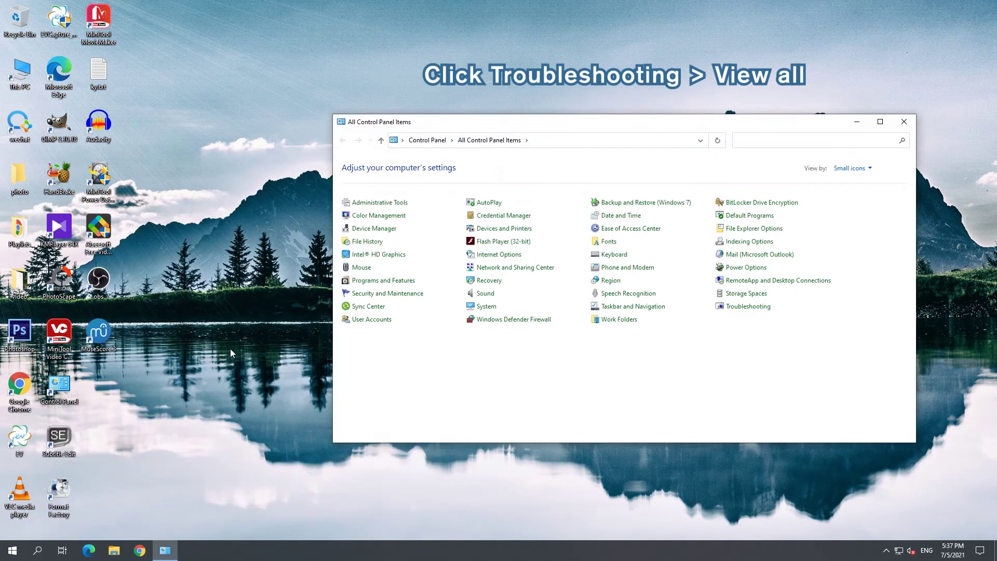
click(748, 307)
click(363, 185)
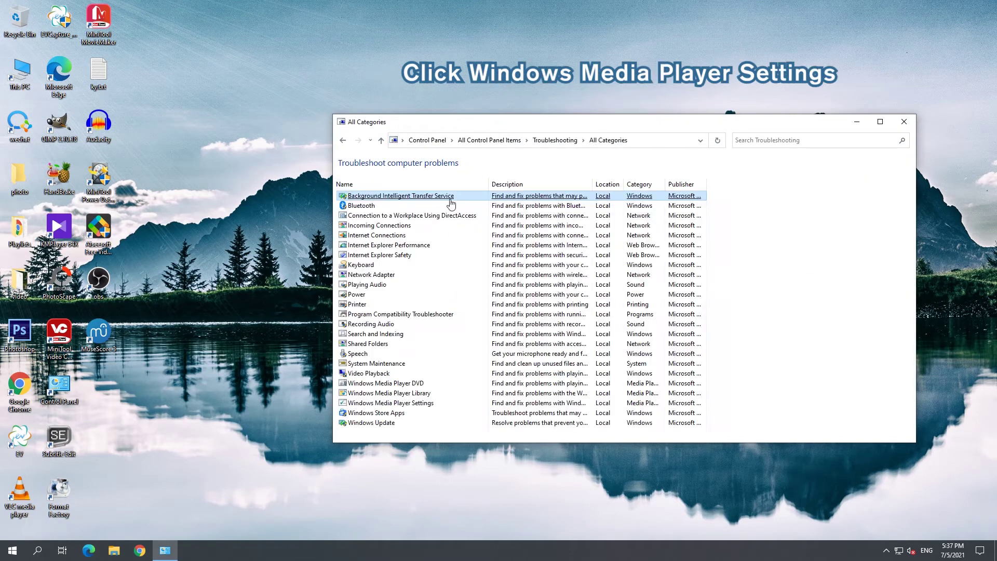
- Run the Windows Media Player Settings troubleshooter and apply the default-settings fix
click(427, 403)
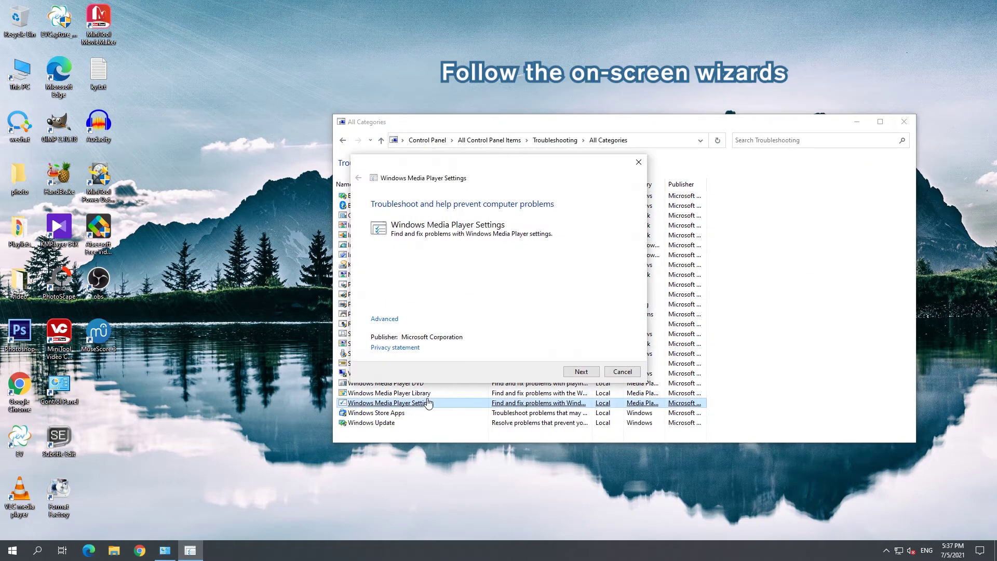
click(580, 373)
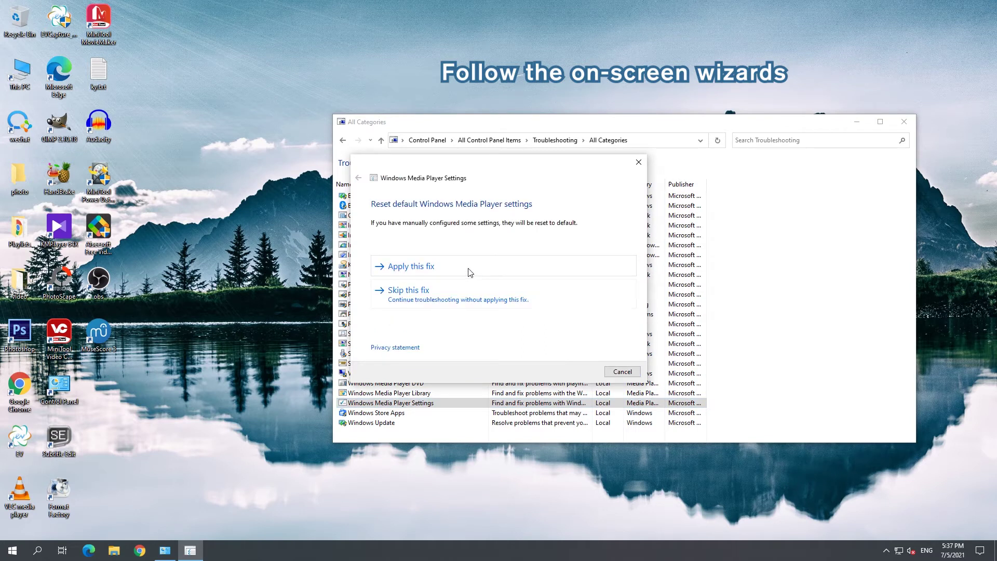
click(469, 272)
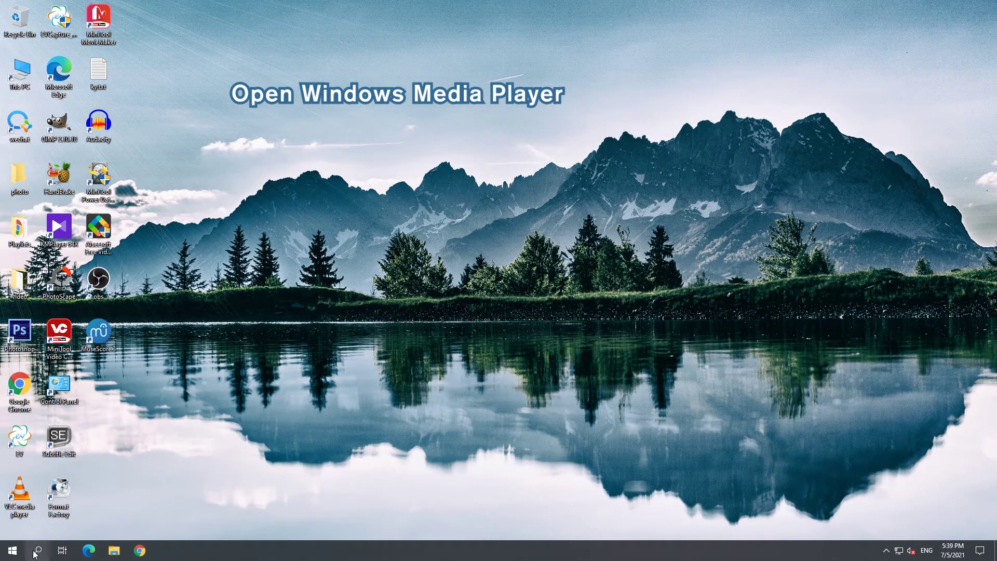
- Launch Windows Media Player and reach the Performance page of its Options
click(36, 550)
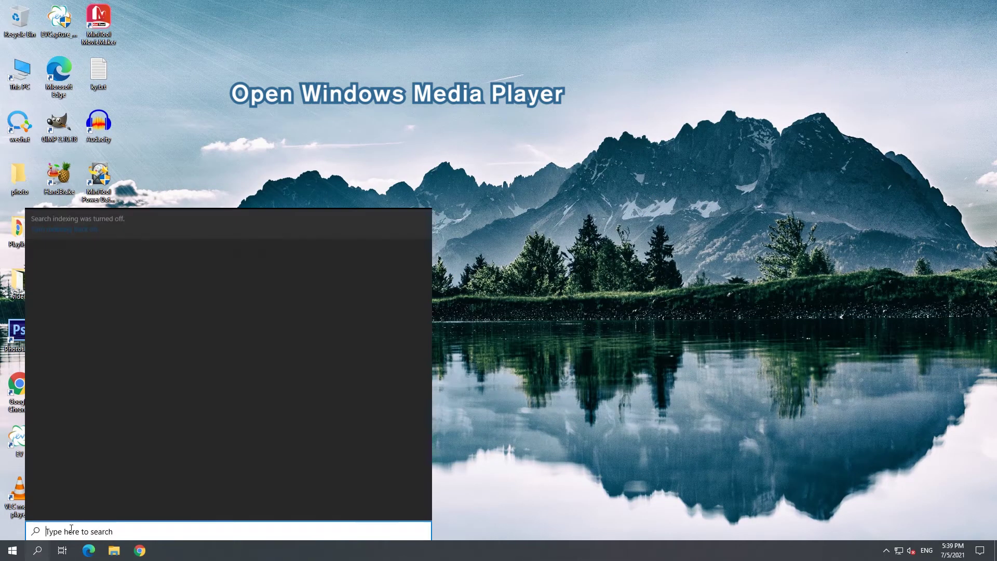
text(winod)
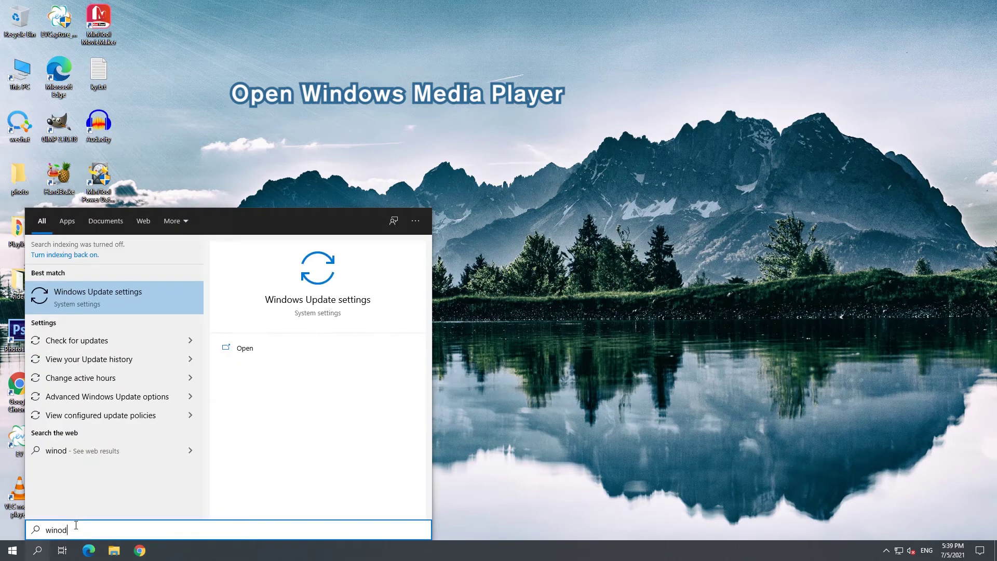
text(ws med)
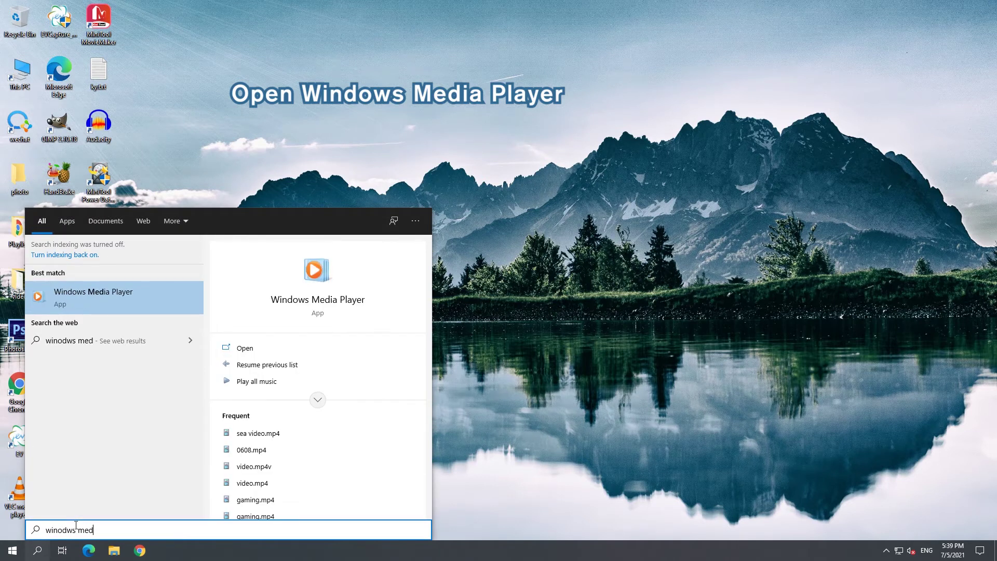
text(ia player)
click(254, 349)
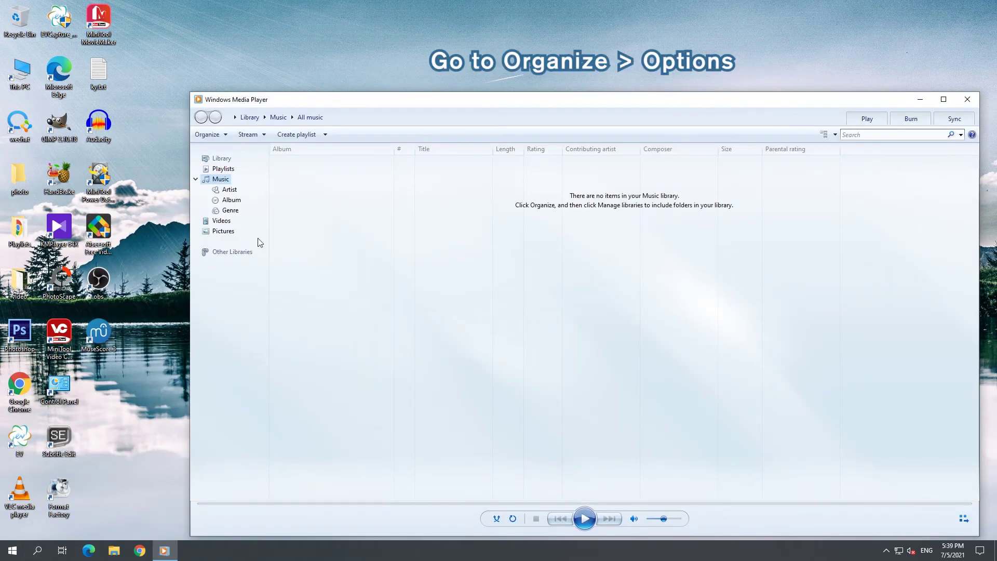
click(207, 134)
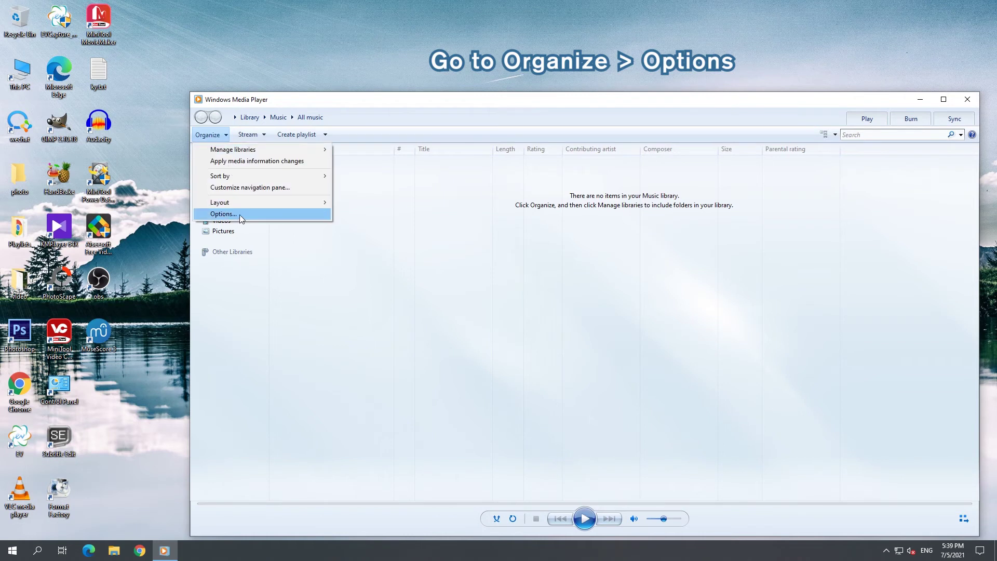
click(224, 214)
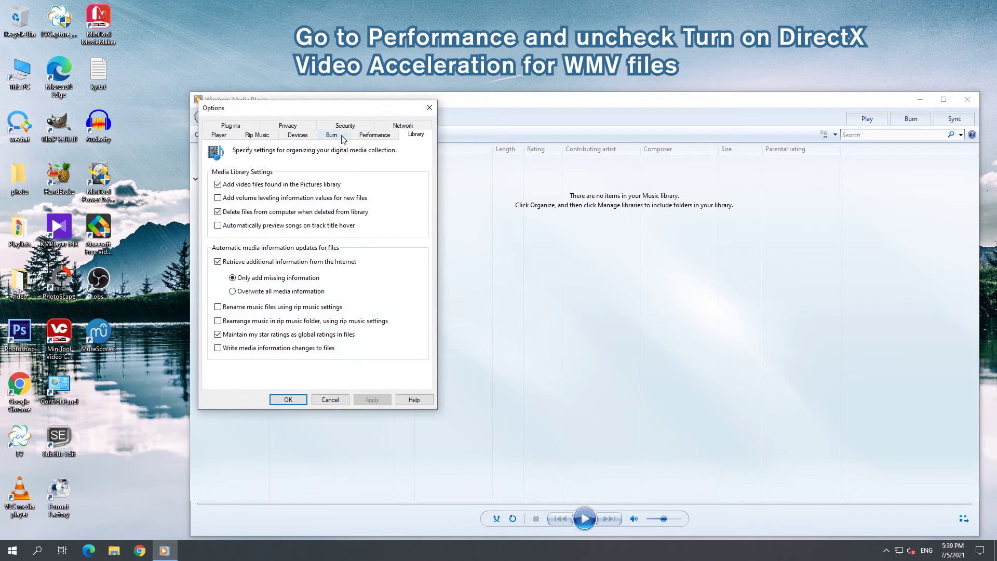
click(364, 138)
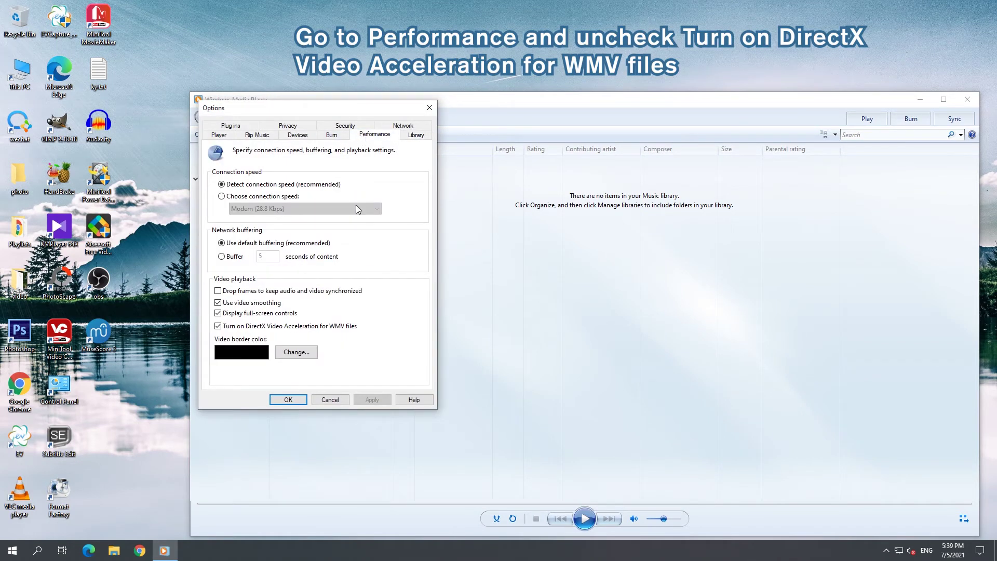
- Turn off DirectX Video Acceleration for WMV files, confirm, and close the player
click(310, 331)
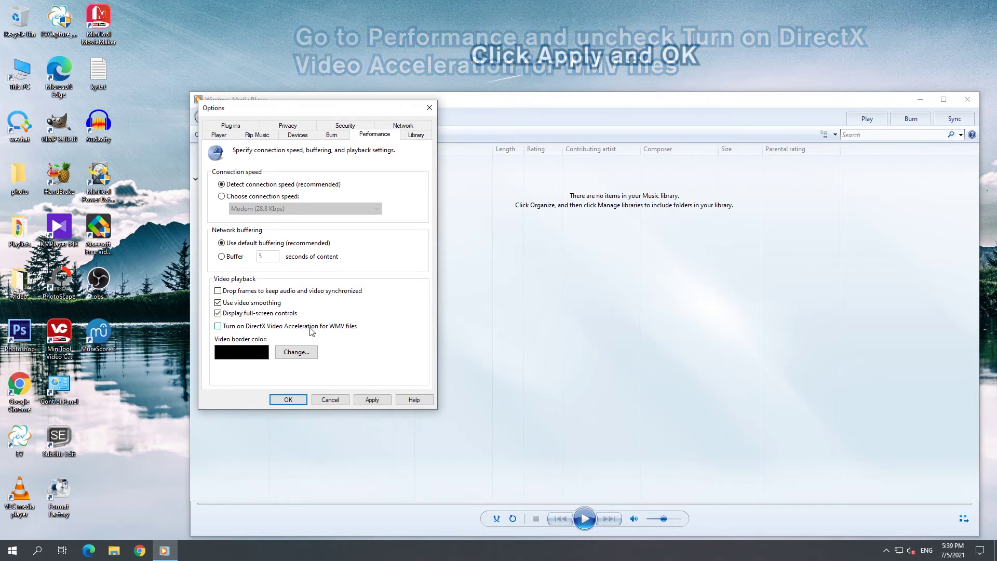
click(372, 400)
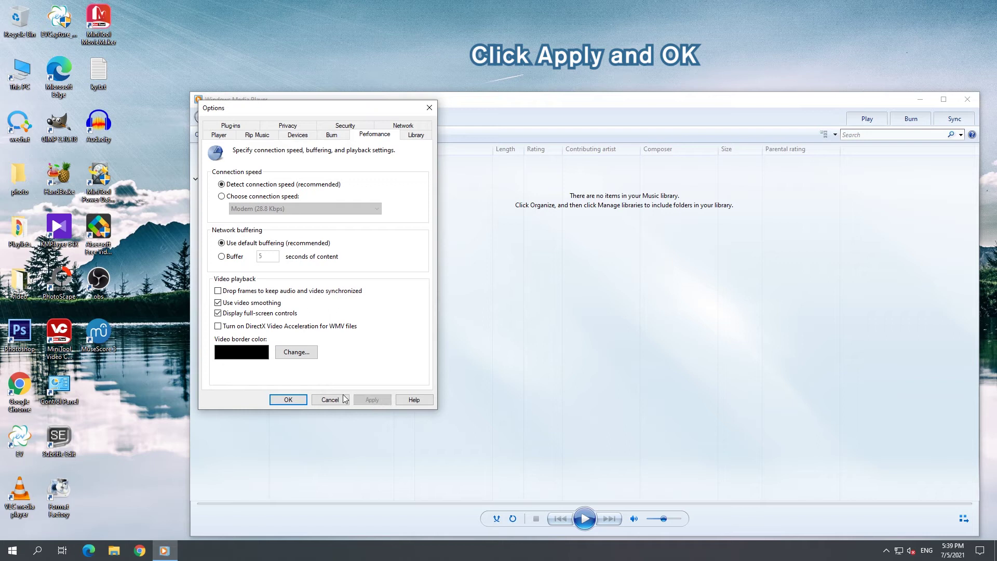
click(288, 400)
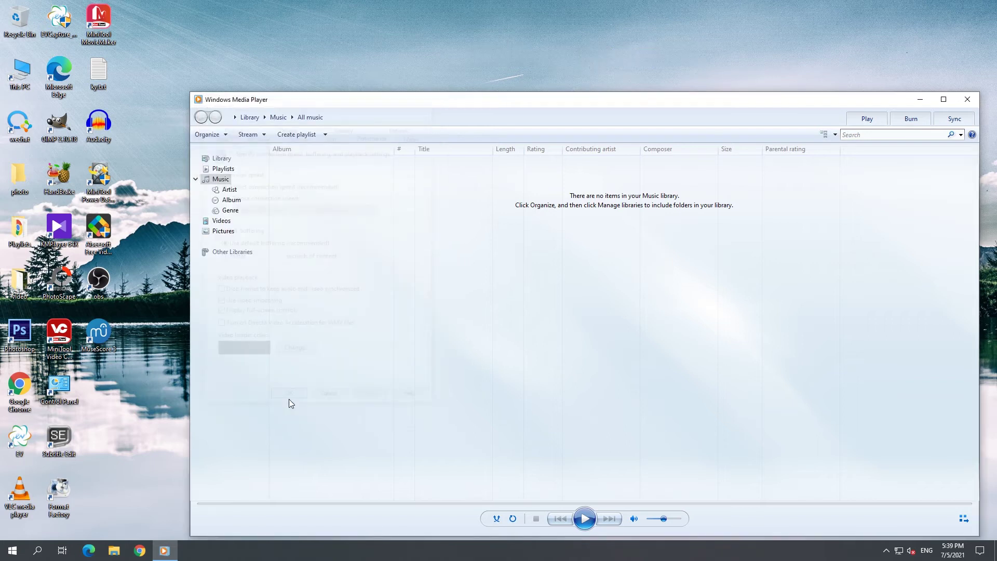
click(968, 100)
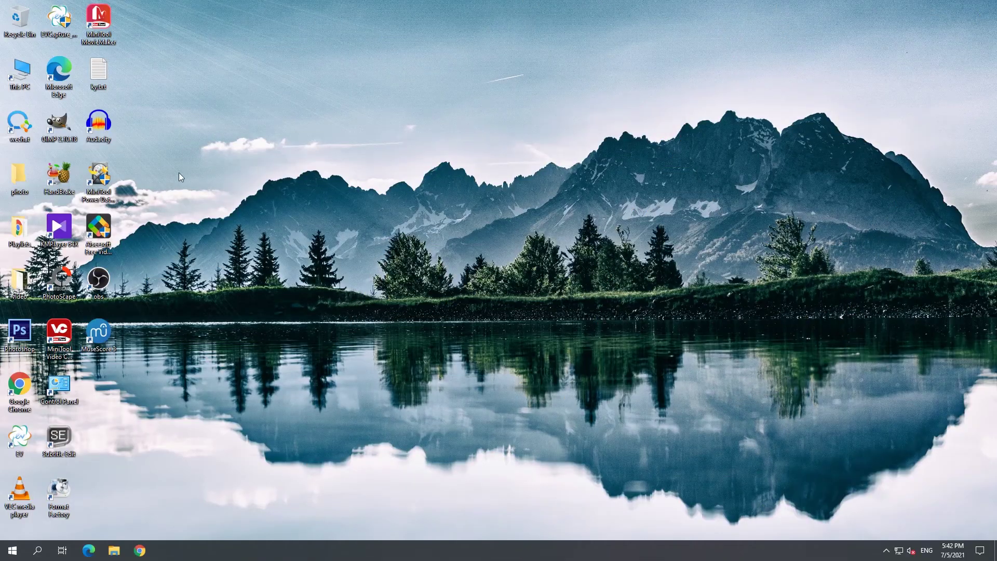
- Show the Videos folder in File Explorer and begin renaming video.mp4
double_click(20, 87)
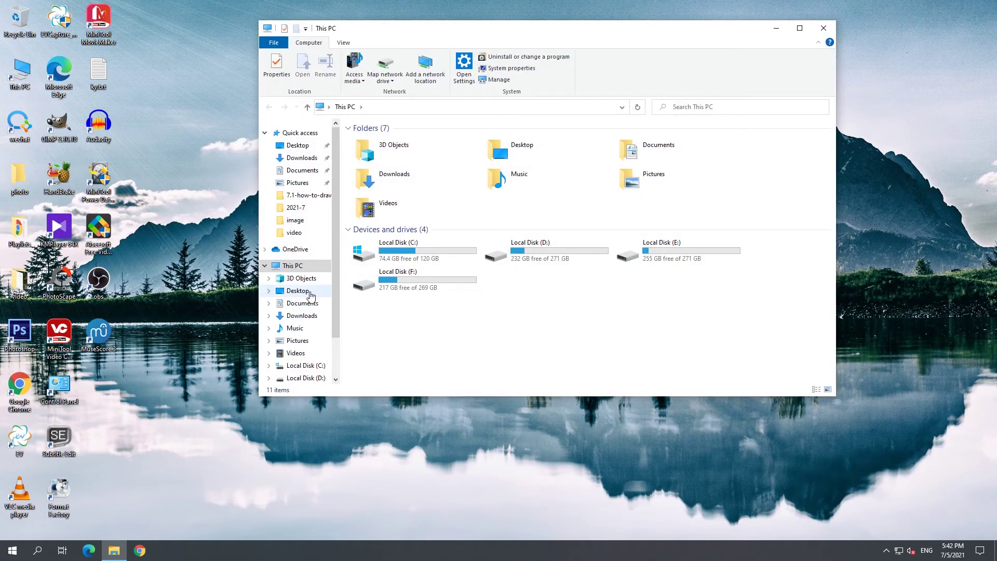
click(296, 352)
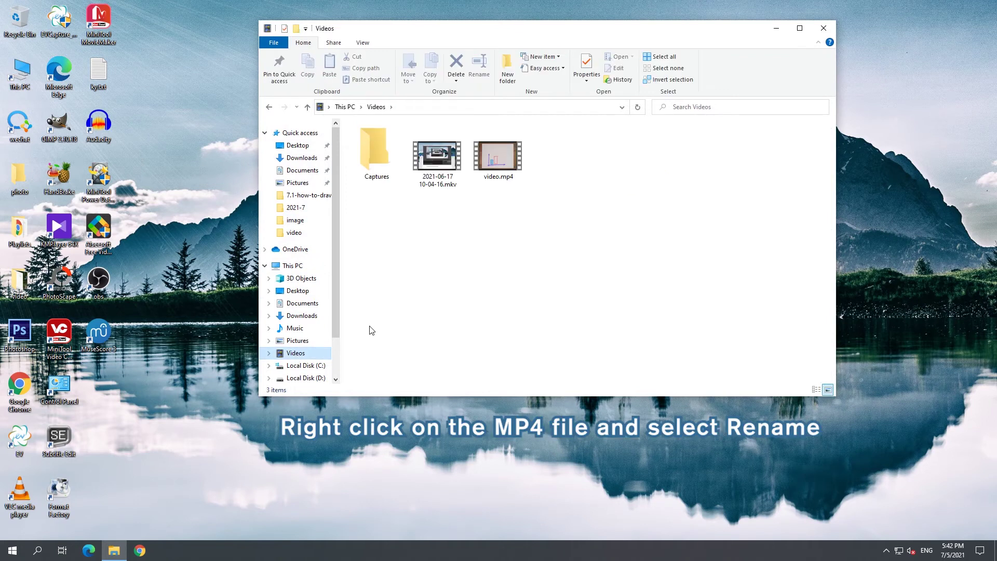
right_click(500, 167)
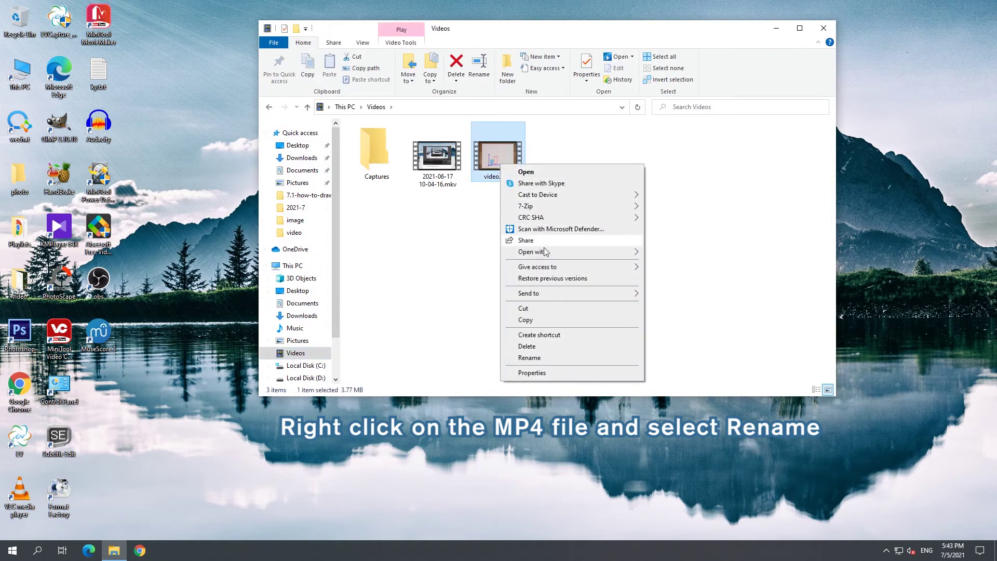
click(539, 363)
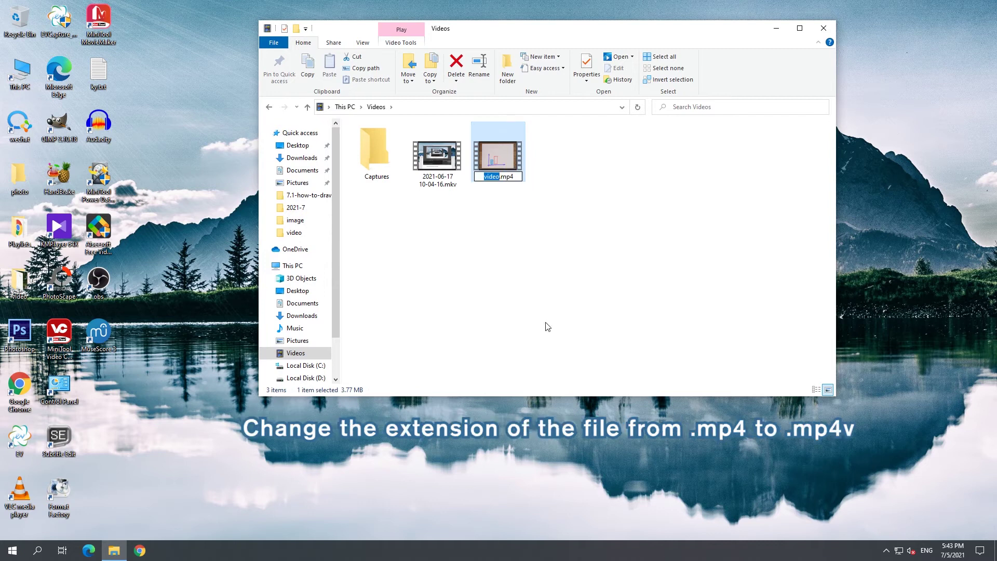
- Rename the file to video.mp4v and confirm the extension change
click(517, 176)
text(v)
key(Return)
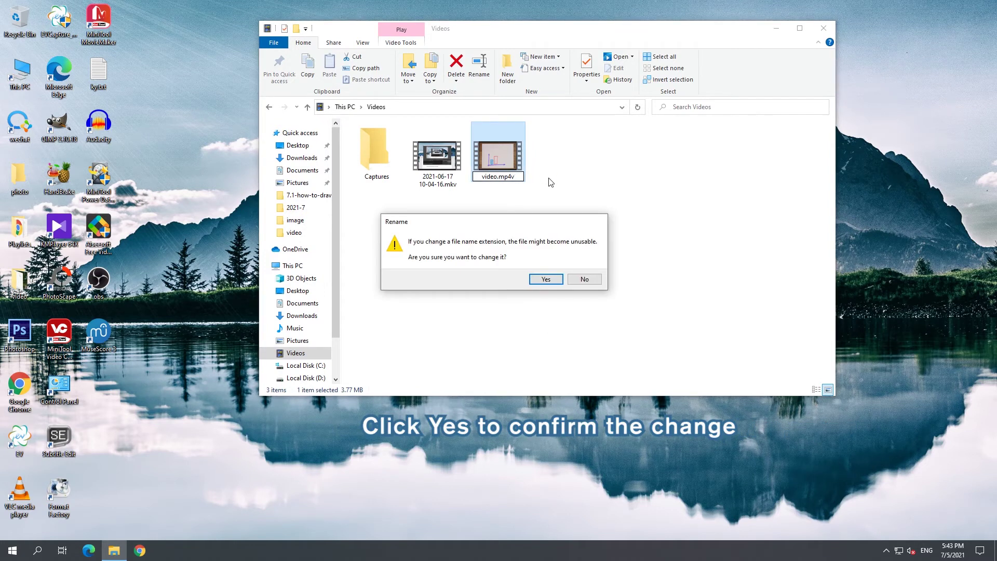
click(545, 280)
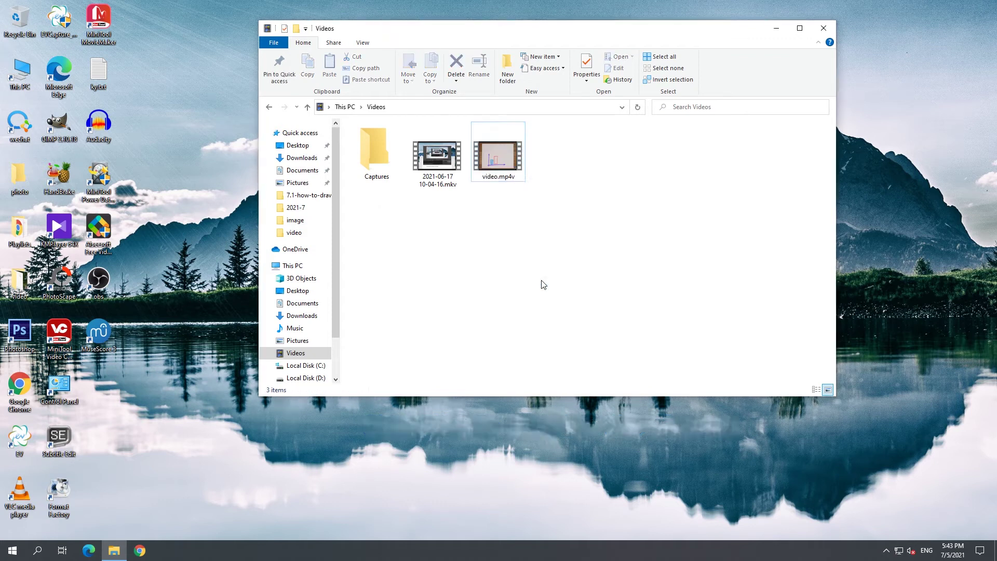
- Play video.mp4v via Open with Windows Media Player
right_click(507, 165)
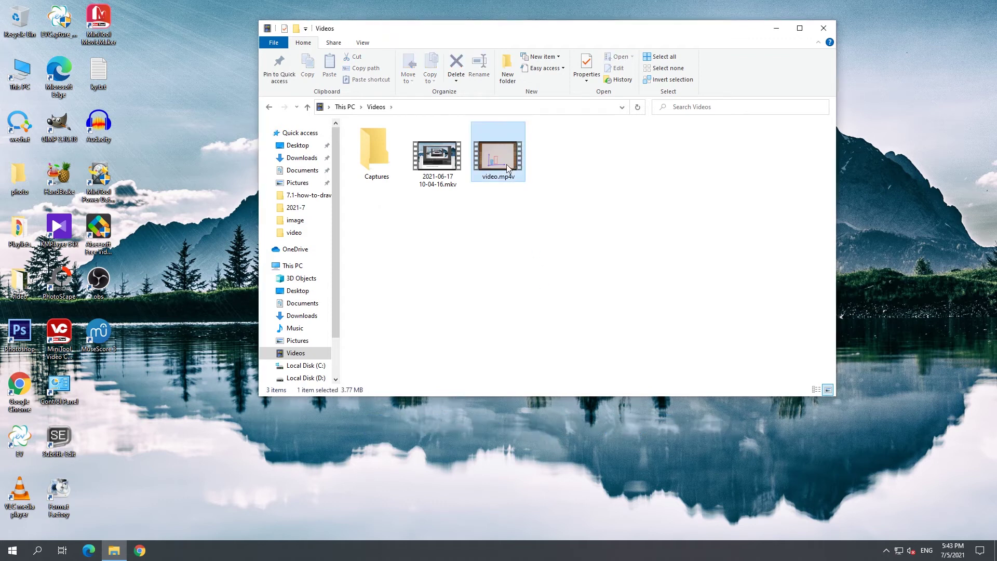
mouse_move(539, 252)
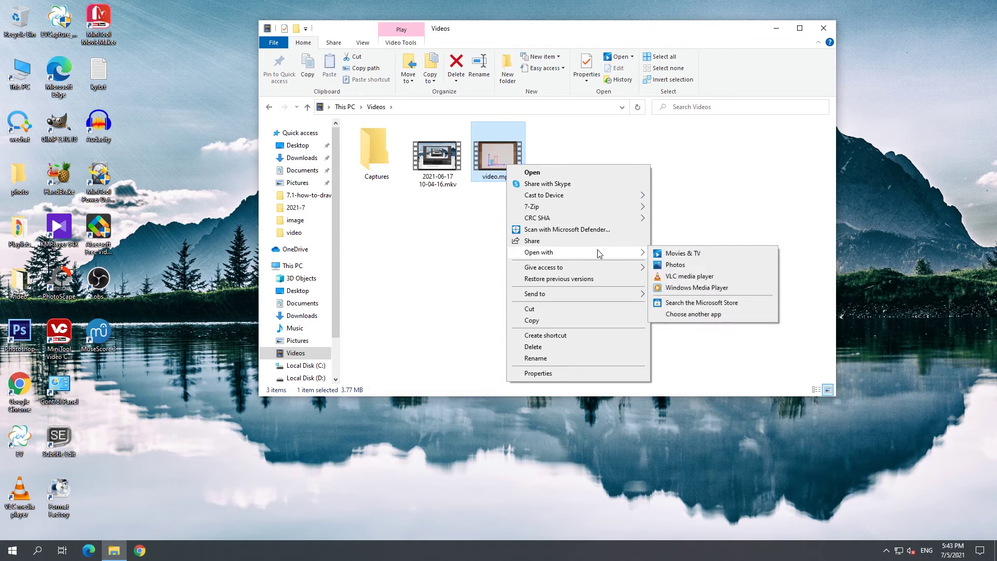
click(697, 288)
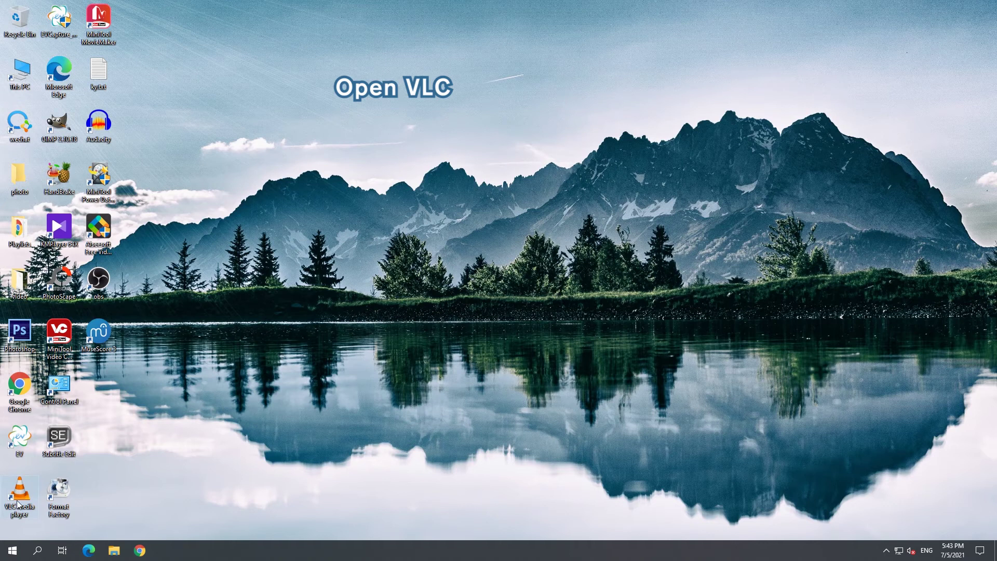
- Launch VLC from the desktop and bring up Tools > Preferences
double_click(17, 503)
drag(416, 401, 443, 104)
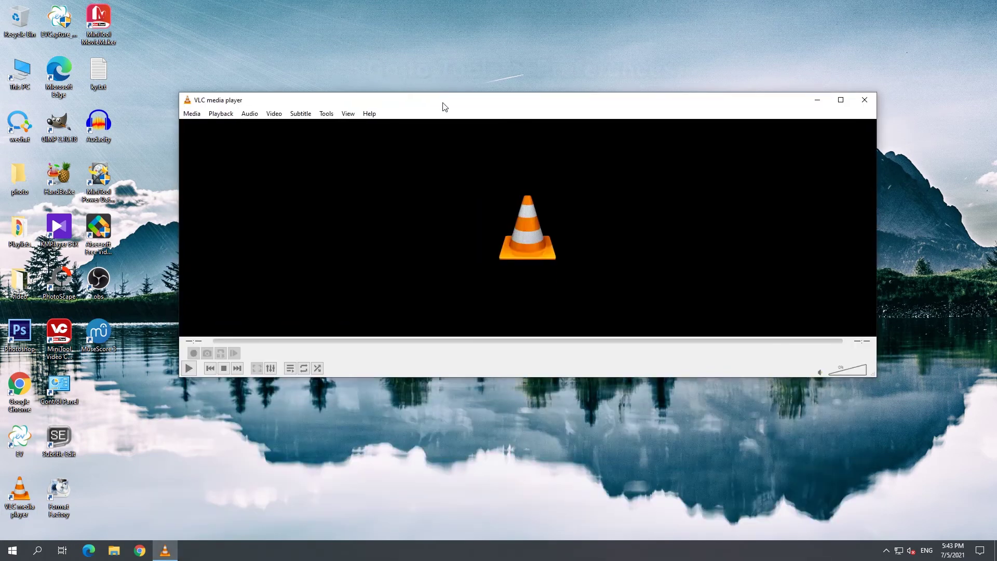
click(327, 117)
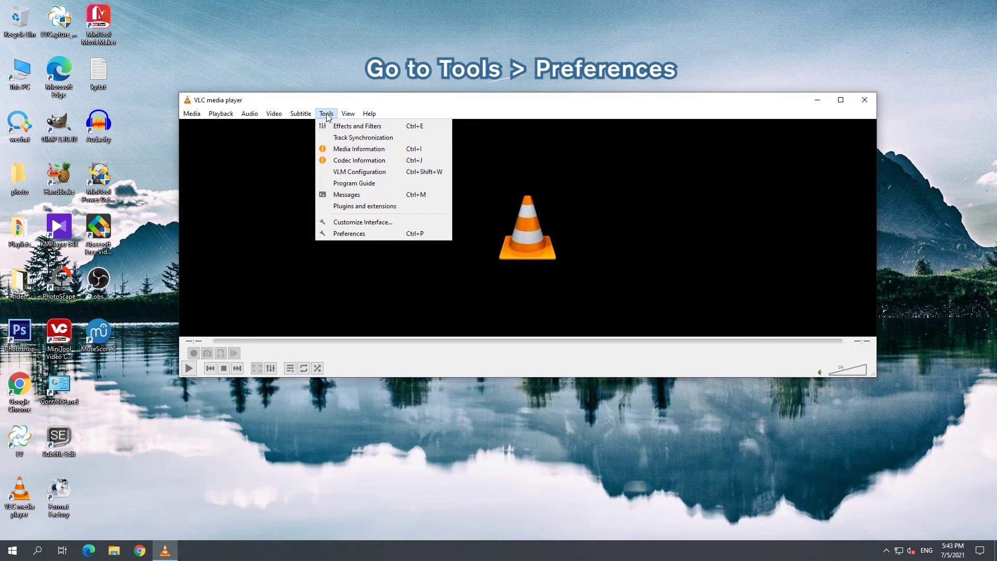
click(341, 233)
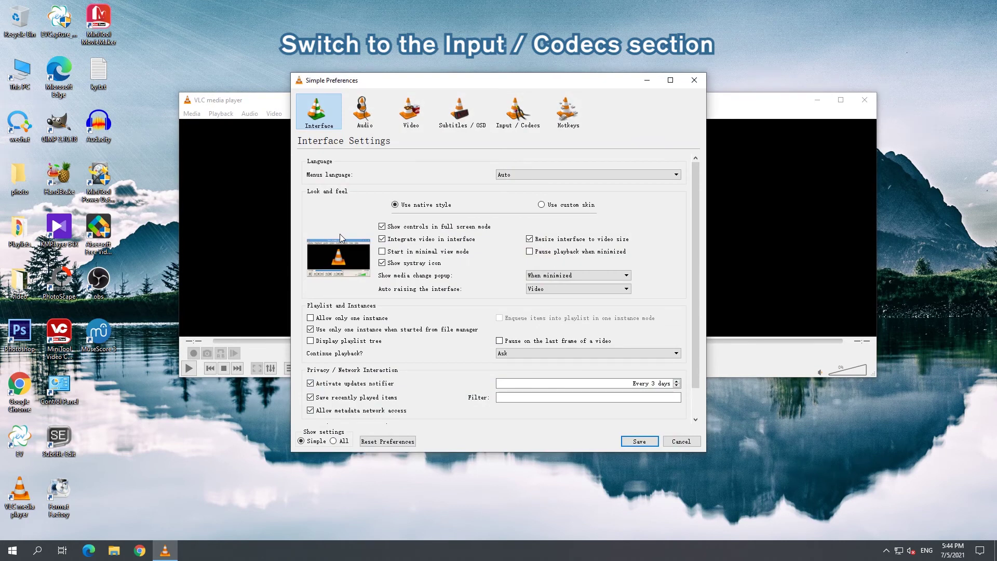
- Under Input / Codecs, set hardware-accelerated decoding to Automatic and save
click(533, 128)
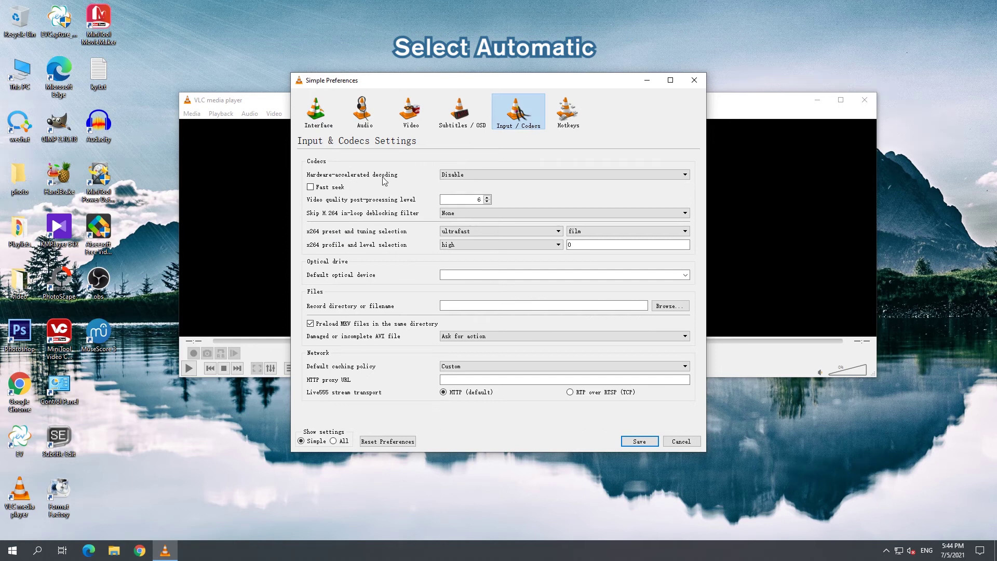
click(499, 180)
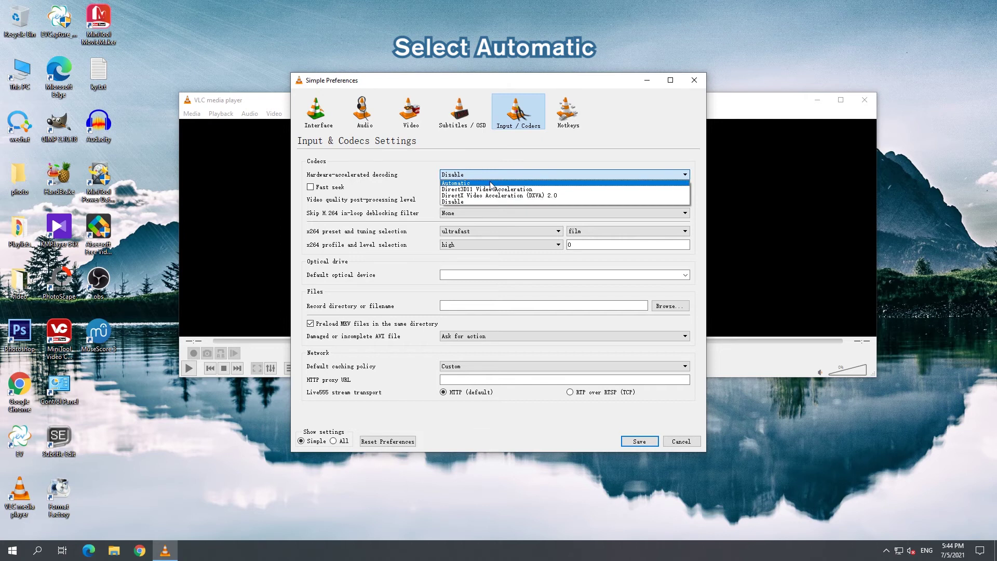
click(490, 183)
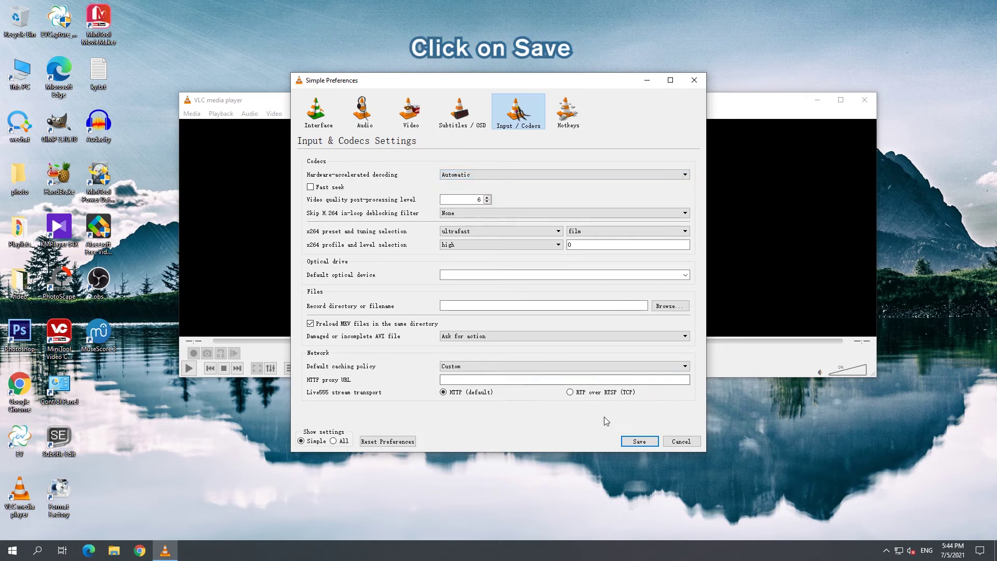
click(637, 443)
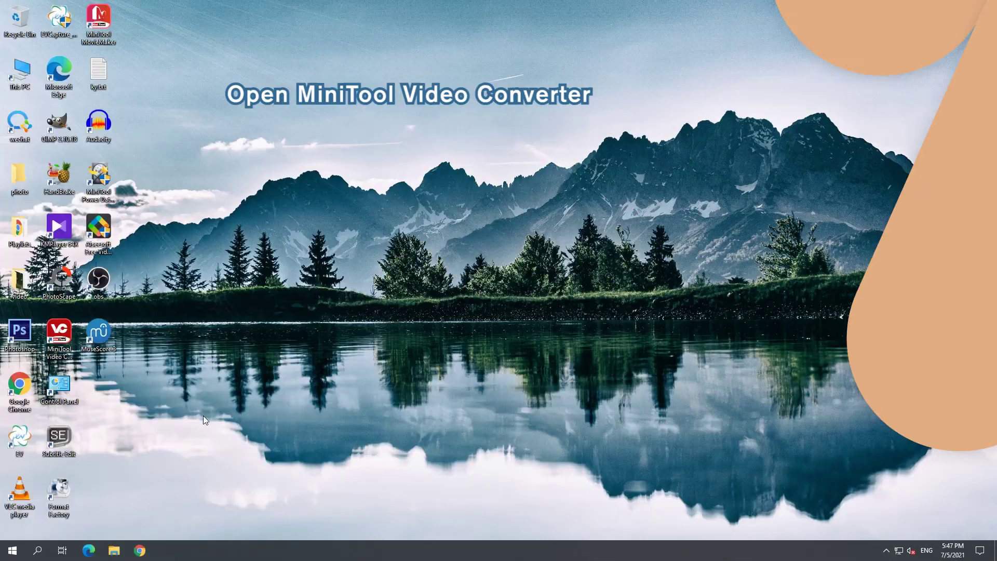
- Launch MiniTool Video Converter and import video.mp4 into the conversion list
double_click(60, 340)
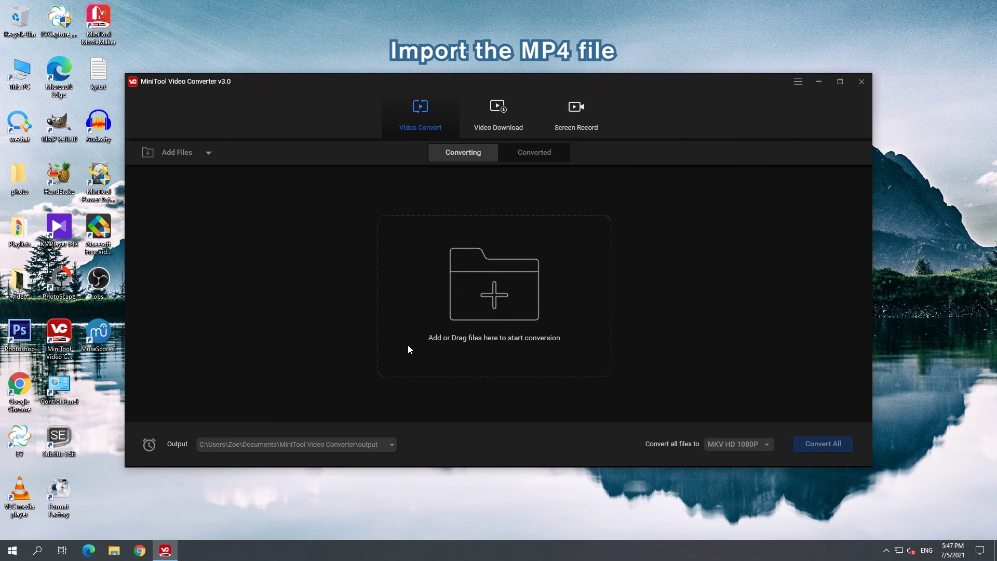
click(462, 288)
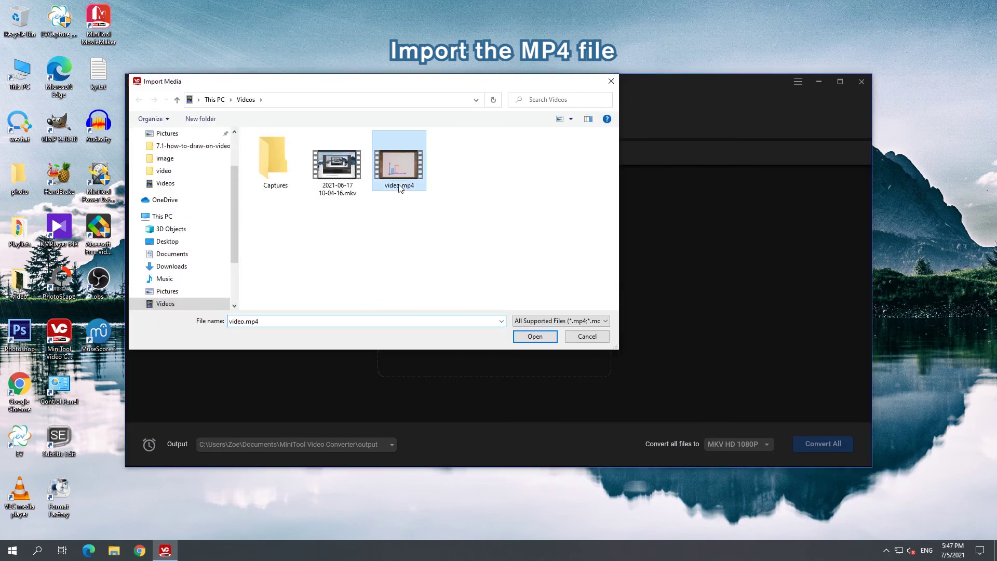
click(520, 337)
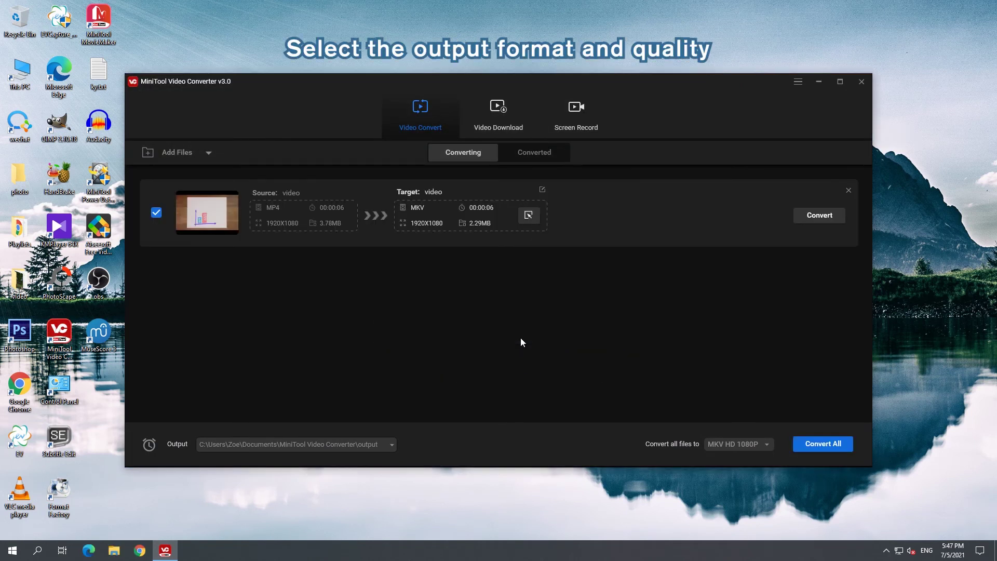
- Set the target to WMV HD 1080P (1920x1080) and convert the video
click(529, 217)
click(318, 226)
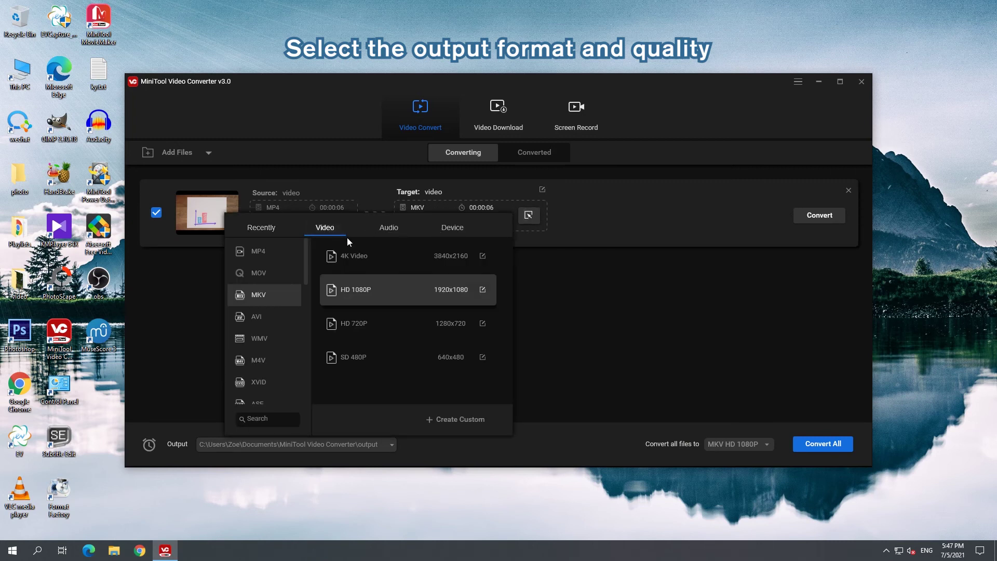
click(263, 337)
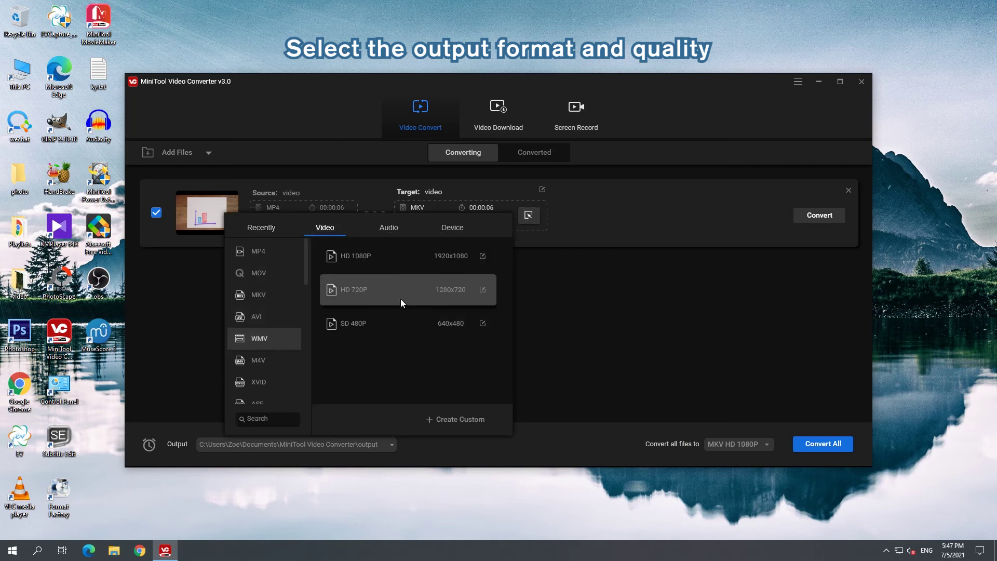
click(397, 265)
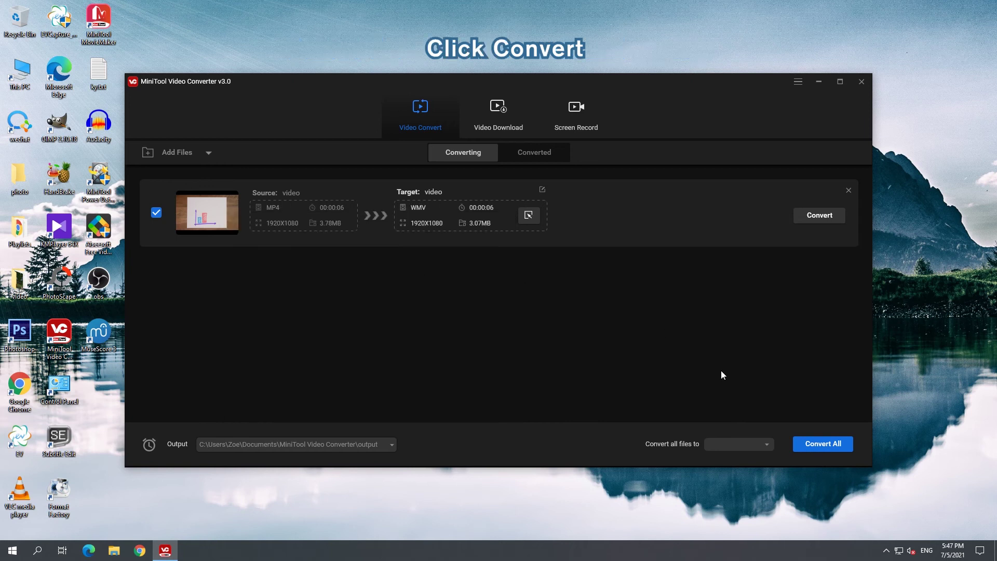
click(819, 215)
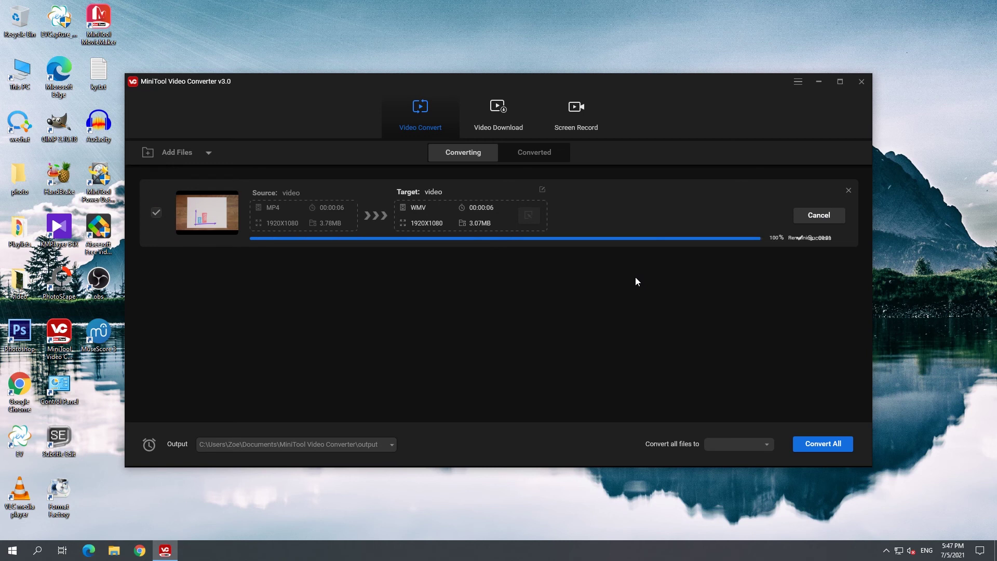
- Play the converted WMV from the Converted list, then close the preview player
click(543, 152)
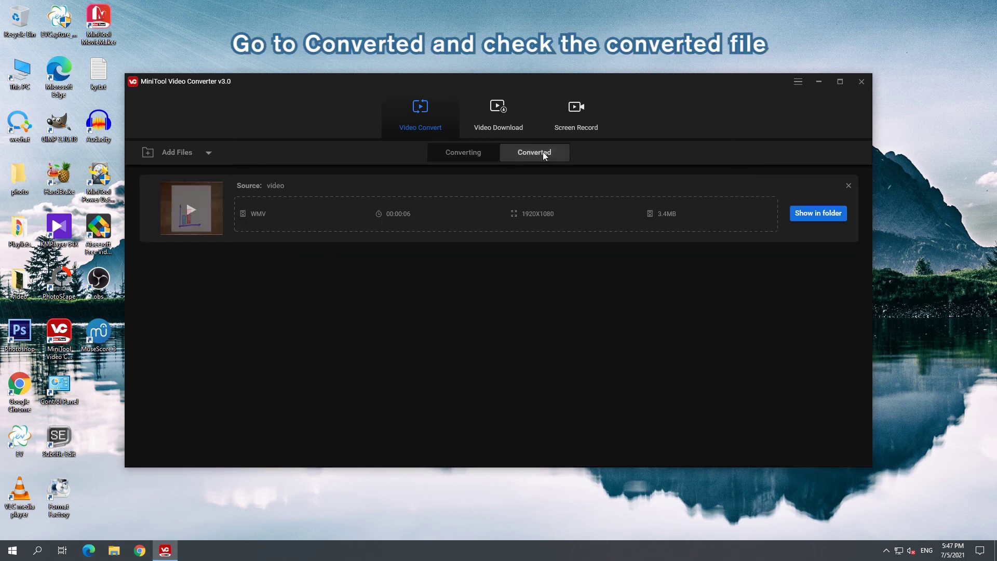
click(187, 221)
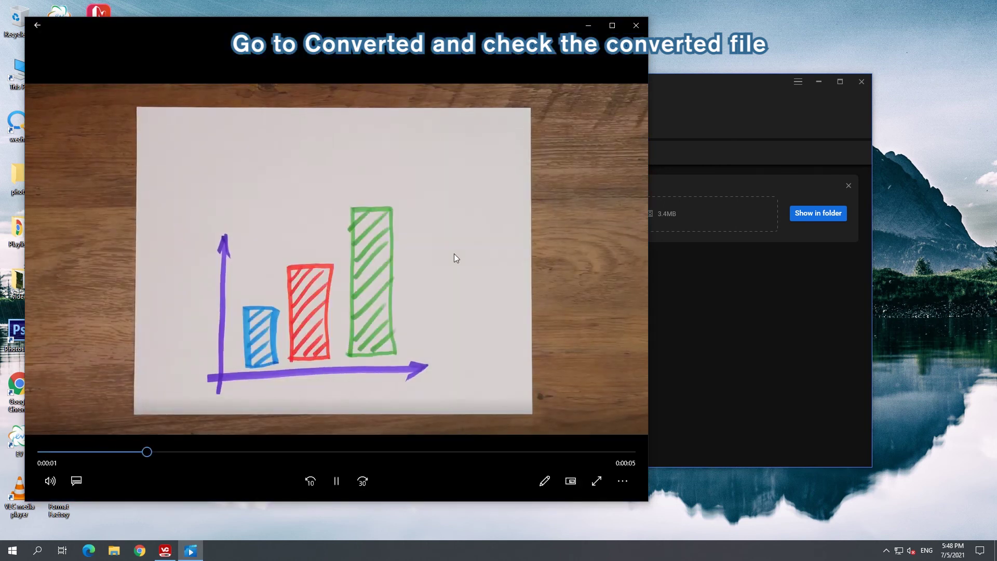
click(636, 26)
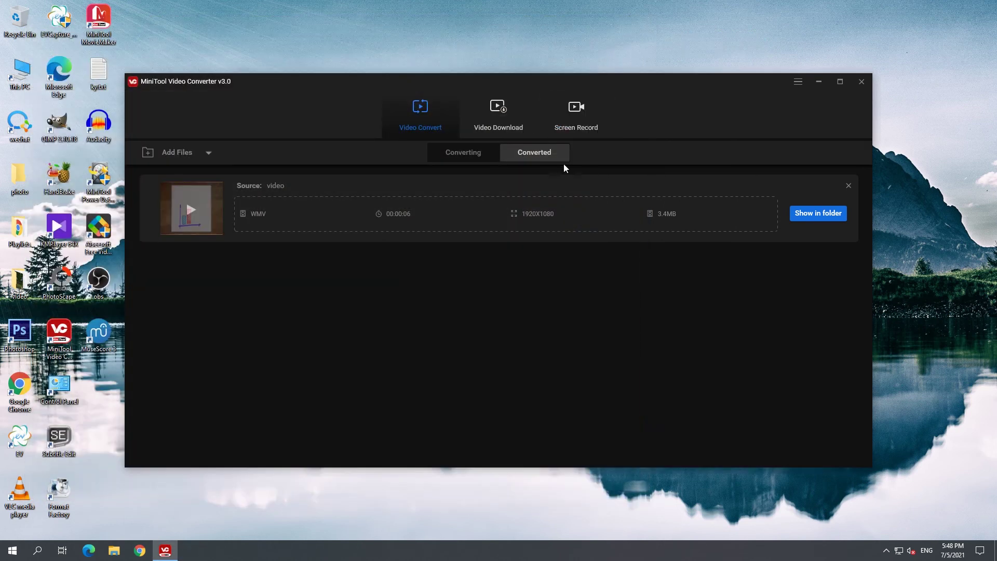